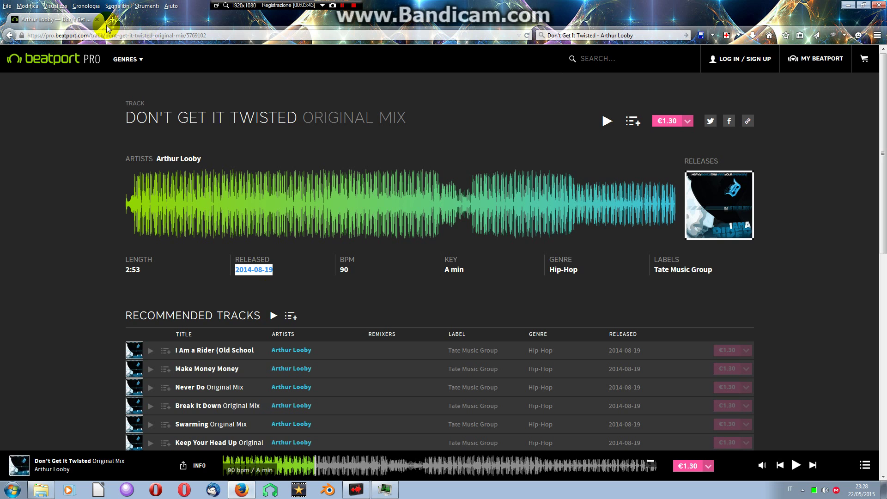
Step: Open the Hippos-Paro video's information page from the browsing history in a new tab and compare its upload date with the Beatport release date
{"action": "left_click", "coordinate": [112, 20]}
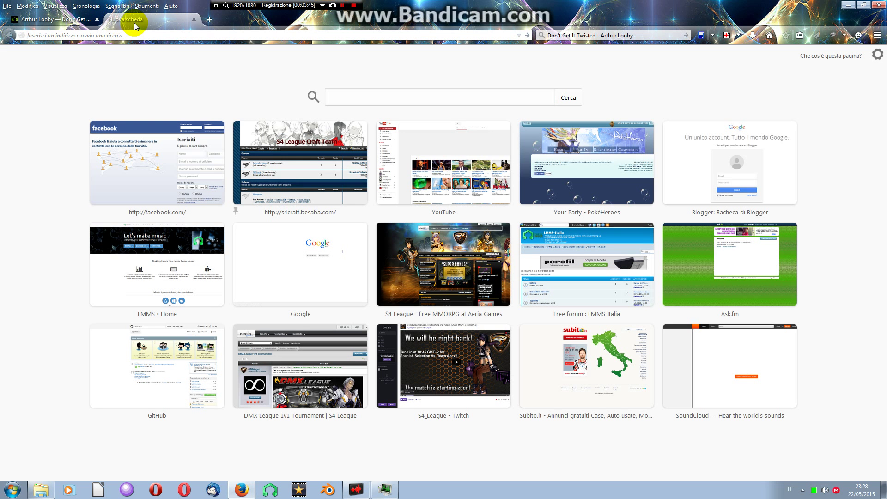
{"action": "left_click", "coordinate": [97, 8]}
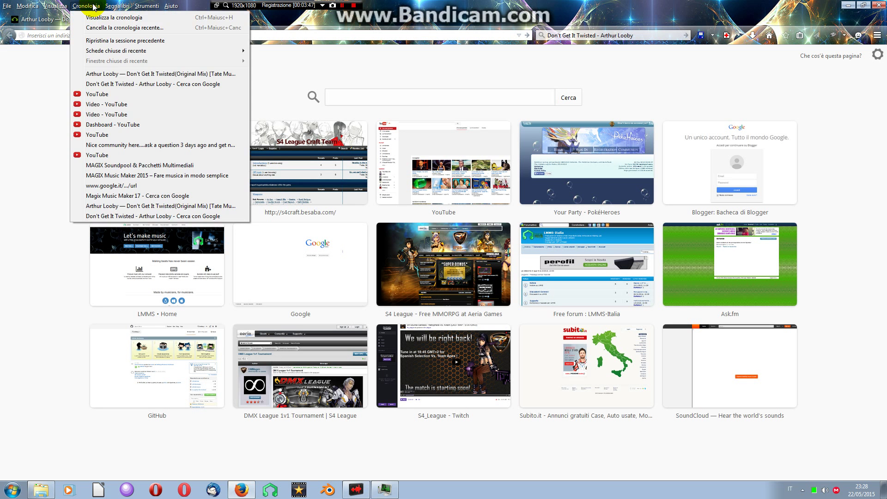
{"action": "left_click", "coordinate": [129, 95]}
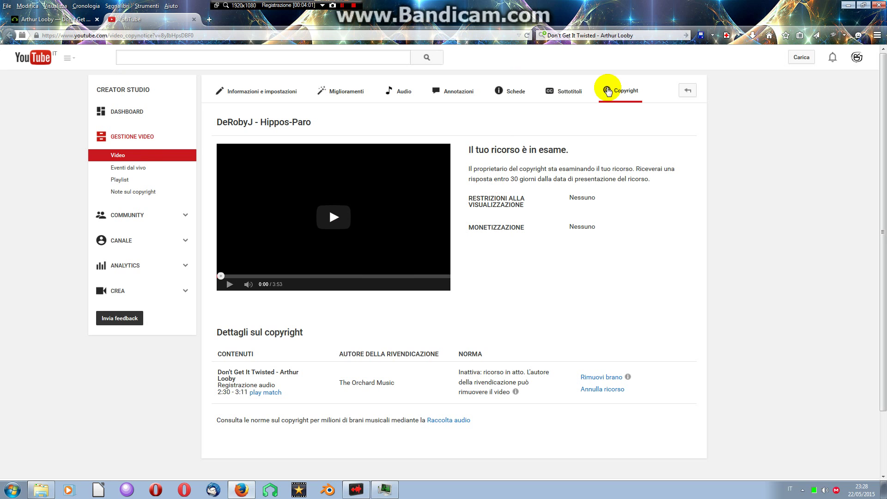
{"action": "left_click", "coordinate": [274, 92]}
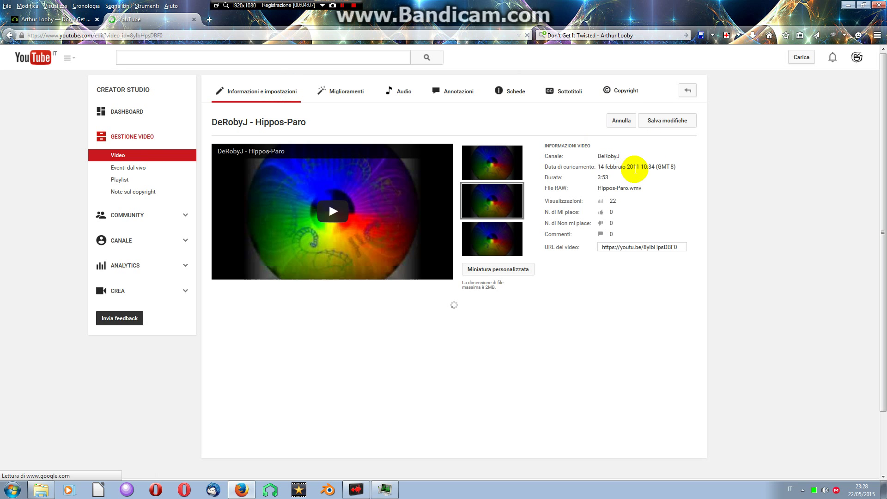
{"action": "left_click_drag", "start_coordinate": [639, 168], "coordinate": [598, 167]}
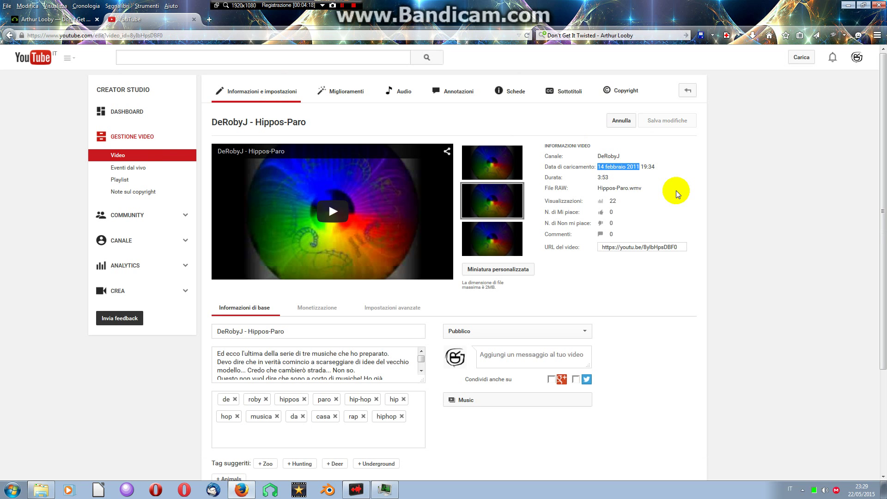
{"action": "left_click", "coordinate": [65, 19]}
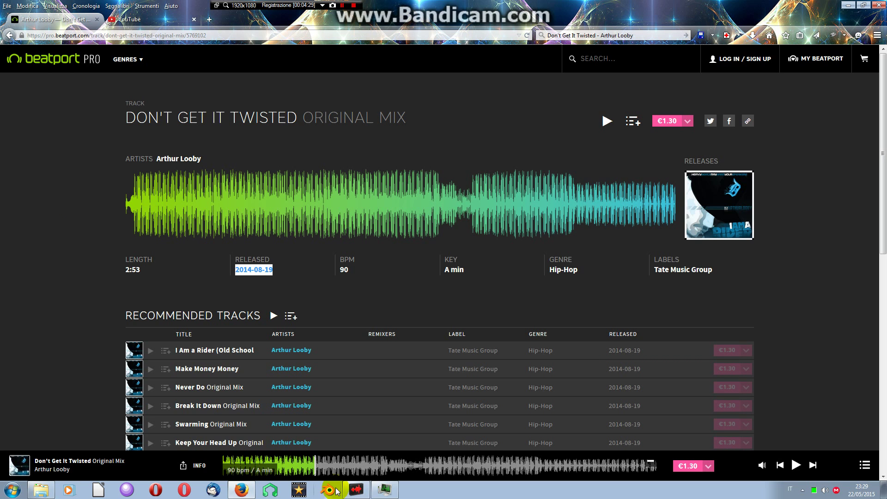
Step: Switch to MAGIX Music Maker and place the Raps 1 Verse 2 A, B and C vocal loops back to back on track 1
{"action": "left_click", "coordinate": [359, 491]}
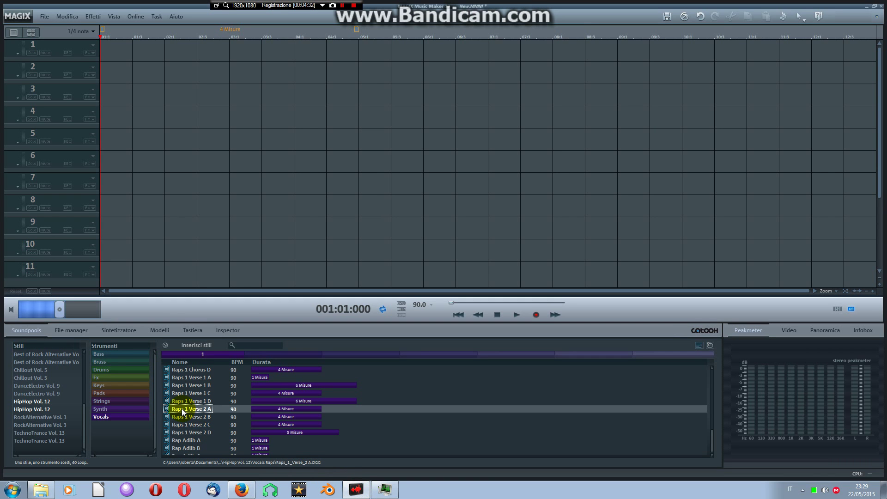
{"action": "left_click_drag", "start_coordinate": [182, 408], "coordinate": [118, 60]}
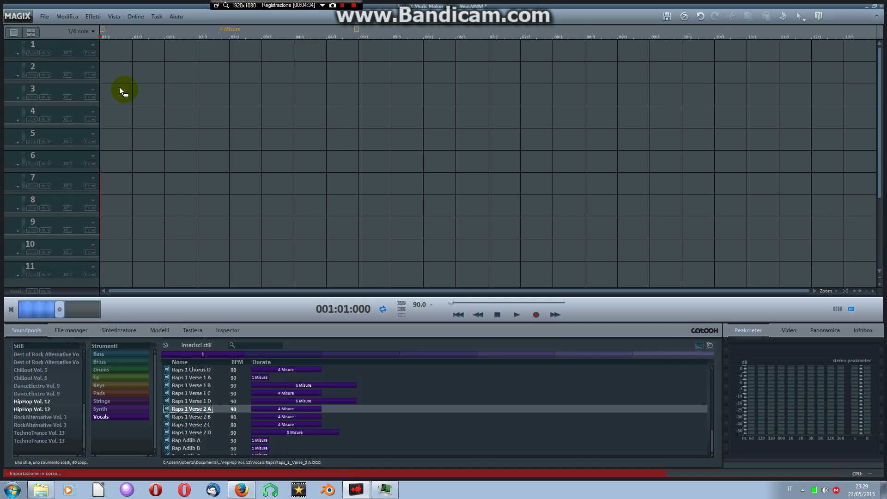
{"action": "left_click_drag", "start_coordinate": [205, 420], "coordinate": [399, 54]}
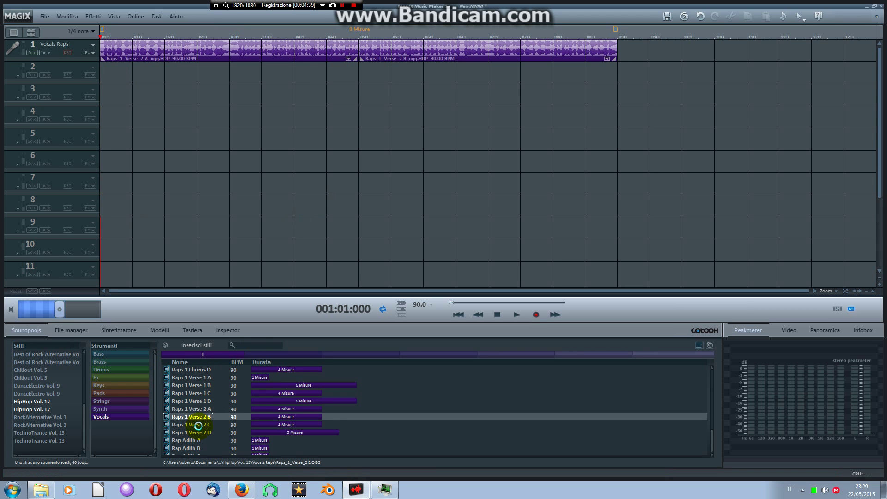
{"action": "left_click_drag", "start_coordinate": [256, 397], "coordinate": [659, 51]}
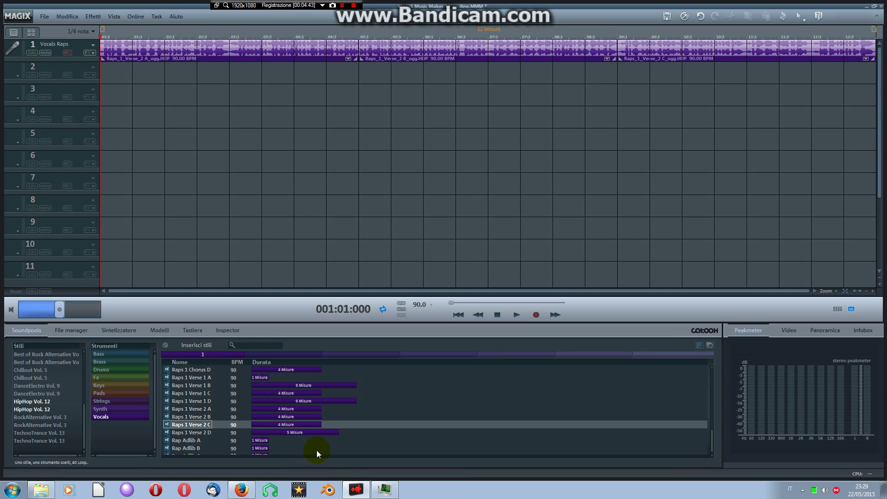
Step: Close the Firefox window and append the Raps 1 Verse 2 D loop directly after the C loop on track 1
{"action": "right_click", "coordinate": [241, 489]}
{"action": "left_click", "coordinate": [232, 470]}
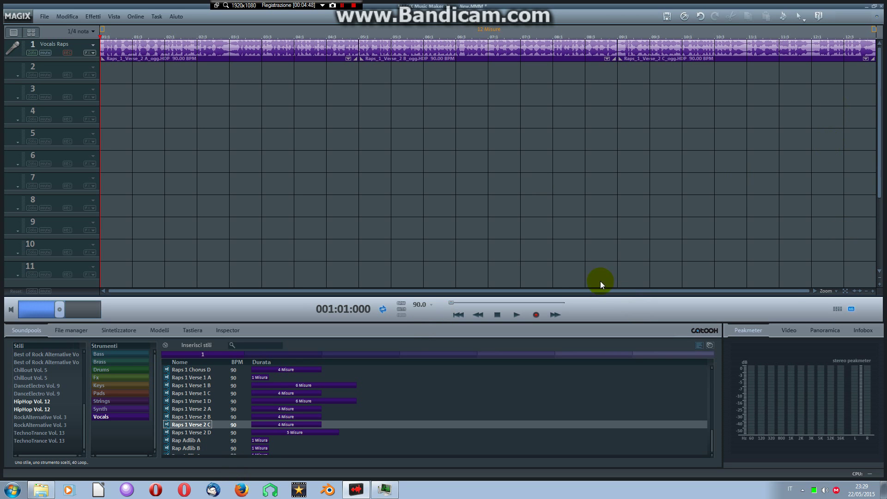
{"action": "left_click", "coordinate": [867, 292]}
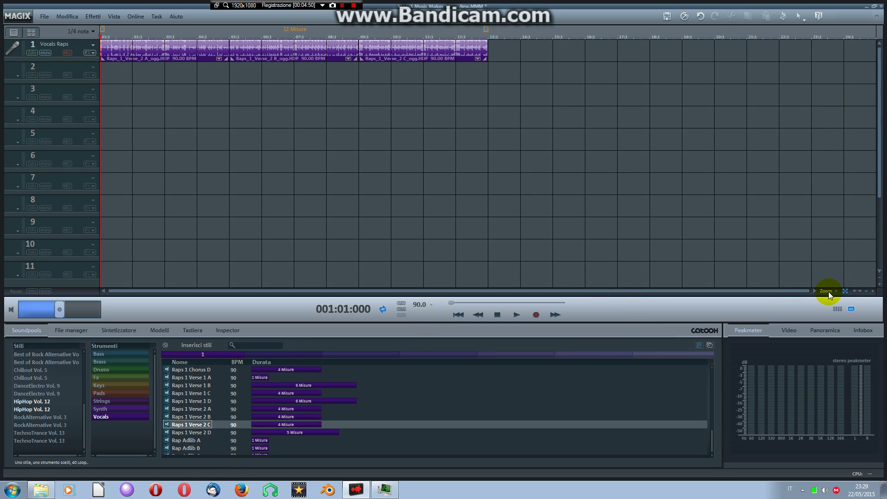
{"action": "left_click_drag", "start_coordinate": [213, 432], "coordinate": [526, 48]}
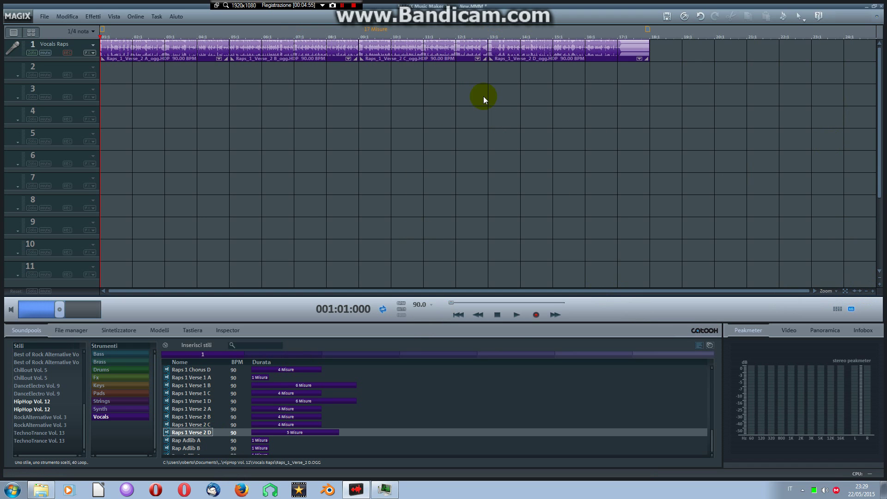
Step: Play the vocals and place two consecutive Atmopad loops from the Pads instrument on track 2, starting at bar 1
{"action": "left_click", "coordinate": [516, 315]}
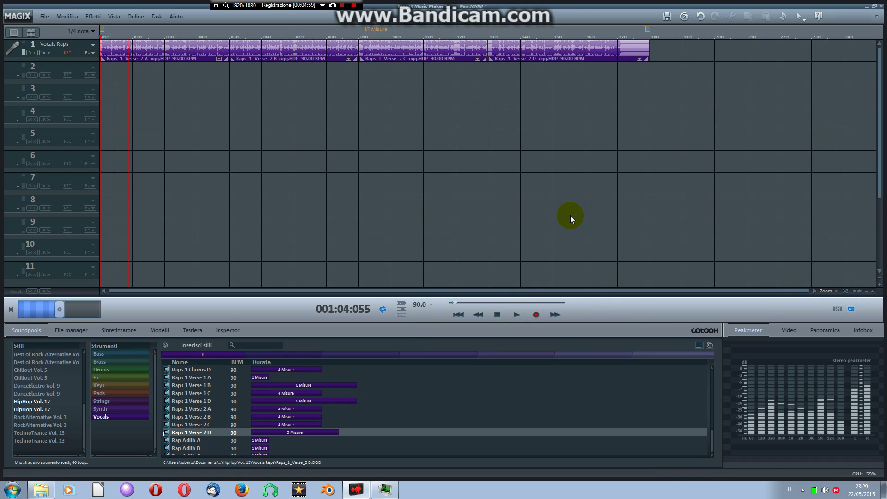
{"action": "left_click", "coordinate": [130, 393]}
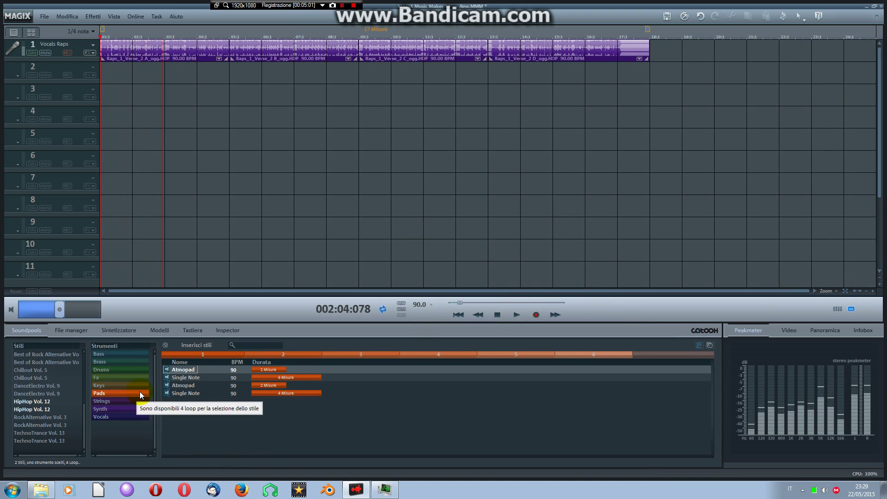
{"action": "left_click", "coordinate": [183, 387]}
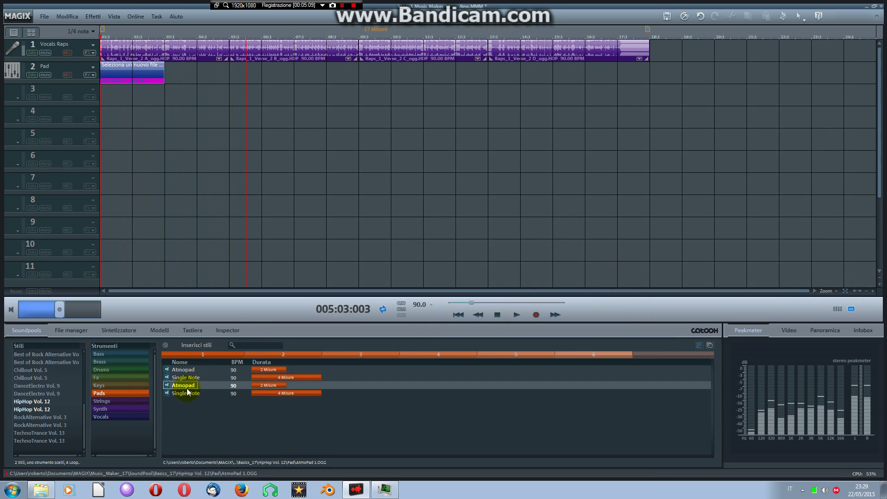
{"action": "left_click", "coordinate": [184, 393]}
{"action": "left_click", "coordinate": [183, 386]}
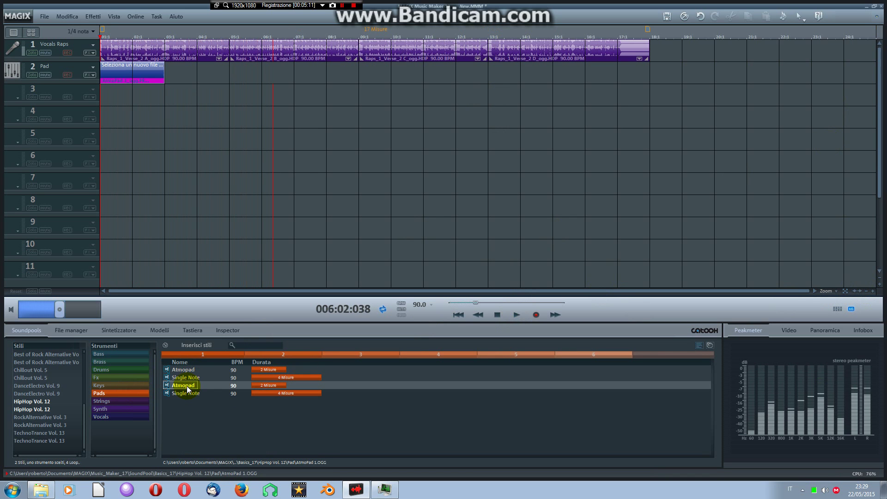
{"action": "left_click_drag", "start_coordinate": [183, 390], "coordinate": [204, 71]}
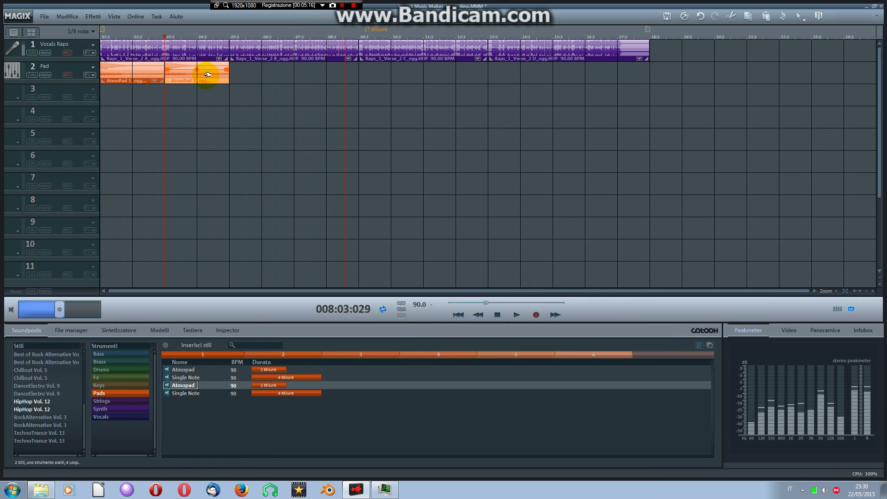
Step: Duplicate the Atmopad loops along track 2 to fill it through bar 16, beneath the vocal verses
{"action": "left_click_drag", "start_coordinate": [134, 74], "coordinate": [113, 69]}
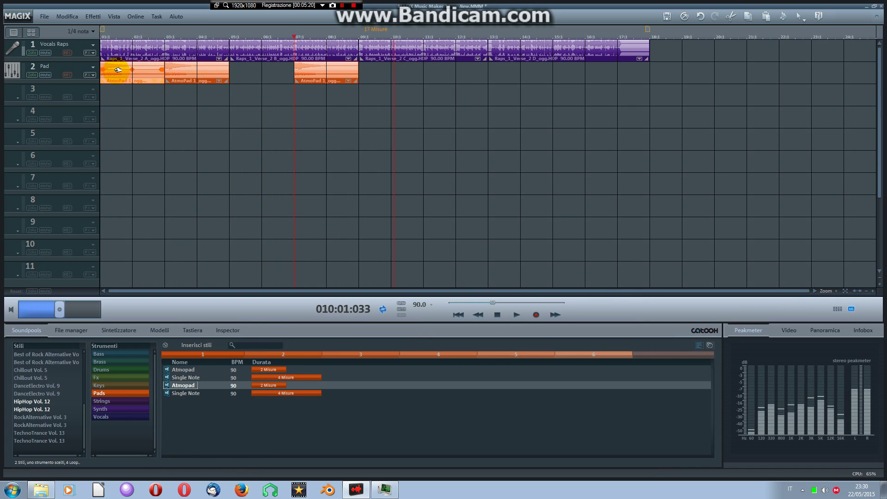
{"action": "left_click_drag", "start_coordinate": [184, 73], "coordinate": [256, 73]}
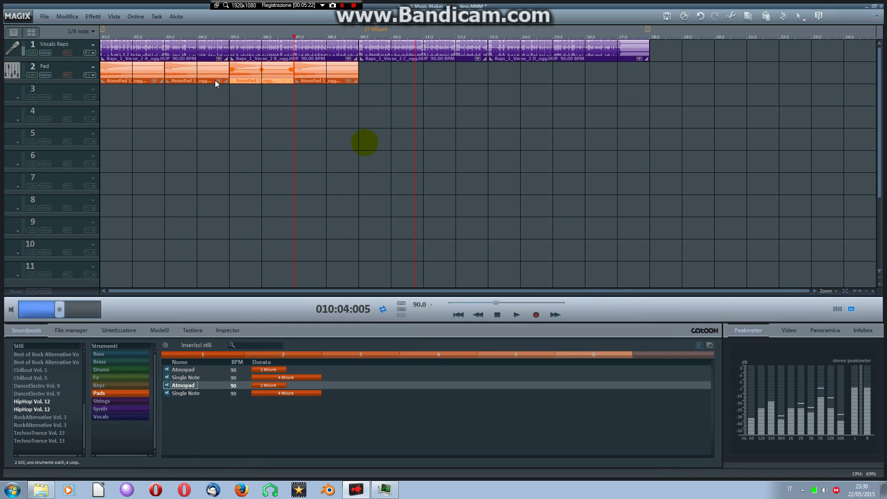
{"action": "left_click_drag", "start_coordinate": [366, 143], "coordinate": [148, 56]}
{"action": "left_click", "coordinate": [335, 156]}
{"action": "left_click", "coordinate": [118, 71]}
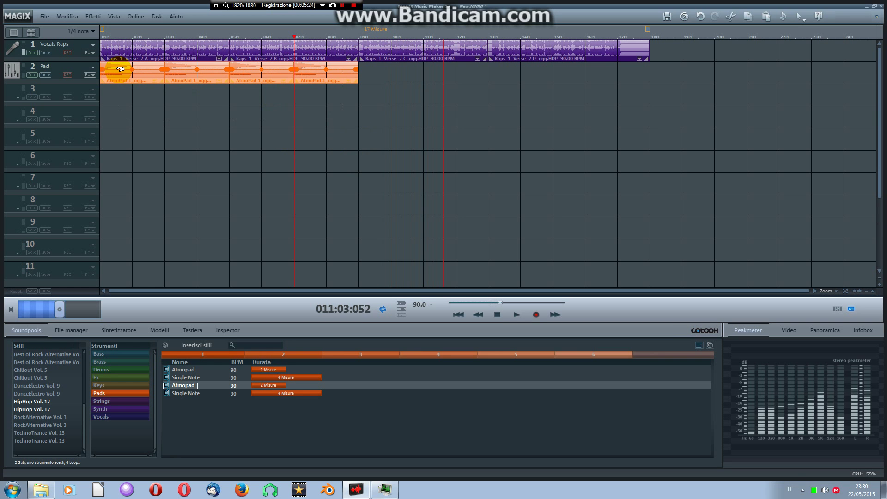
{"action": "mouse_move", "coordinate": [143, 65]}
{"action": "left_mouse_down"}
{"action": "mouse_move", "coordinate": [391, 73]}
{"action": "mouse_move", "coordinate": [392, 90]}
{"action": "mouse_move", "coordinate": [326, 73]}
{"action": "mouse_move", "coordinate": [134, 73]}
{"action": "left_mouse_up"}
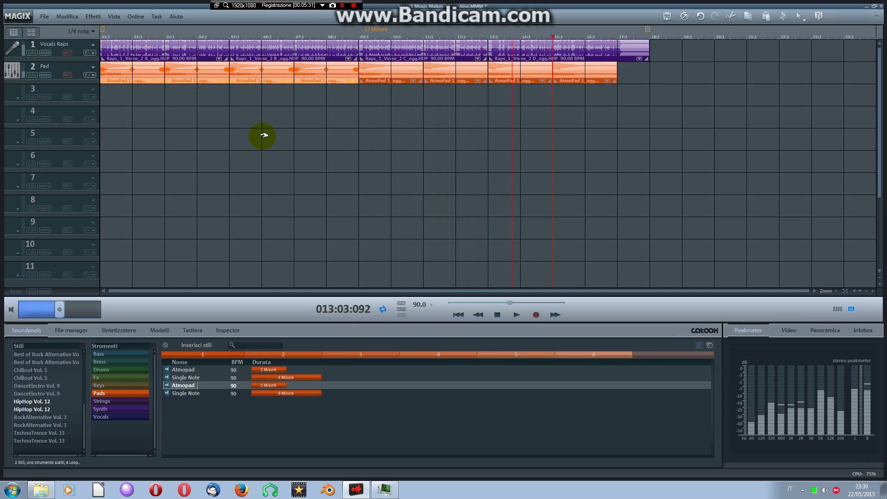
Step: Add the two-bar Urban A loop from the Drums instrument at the start of track 3
{"action": "left_click", "coordinate": [110, 370]}
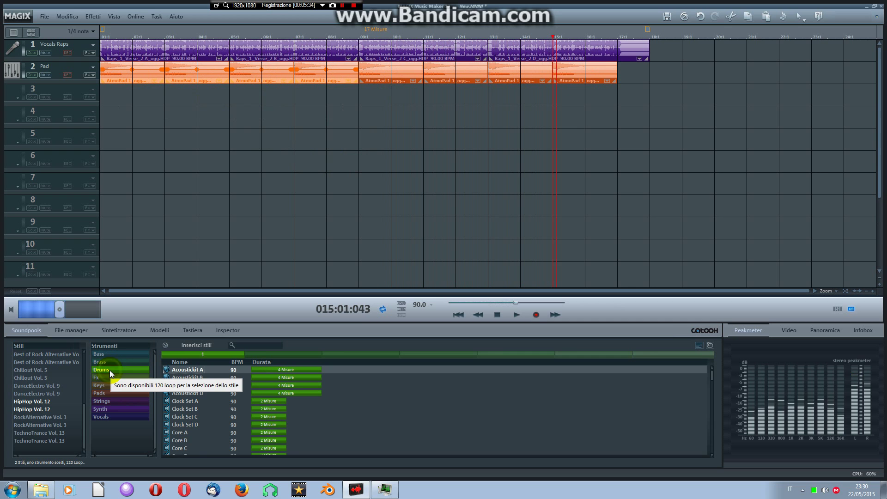
{"action": "left_click", "coordinate": [241, 425]}
{"action": "left_click", "coordinate": [198, 402]}
{"action": "left_click", "coordinate": [180, 409]}
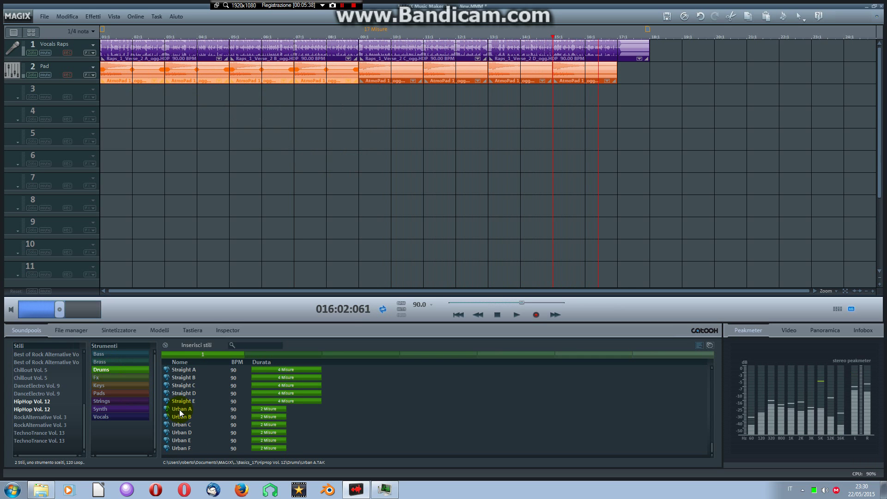
Step: Stop playback, return to the start of the arrangement and briefly play the vocals, pads and drums together
{"action": "left_click", "coordinate": [498, 315]}
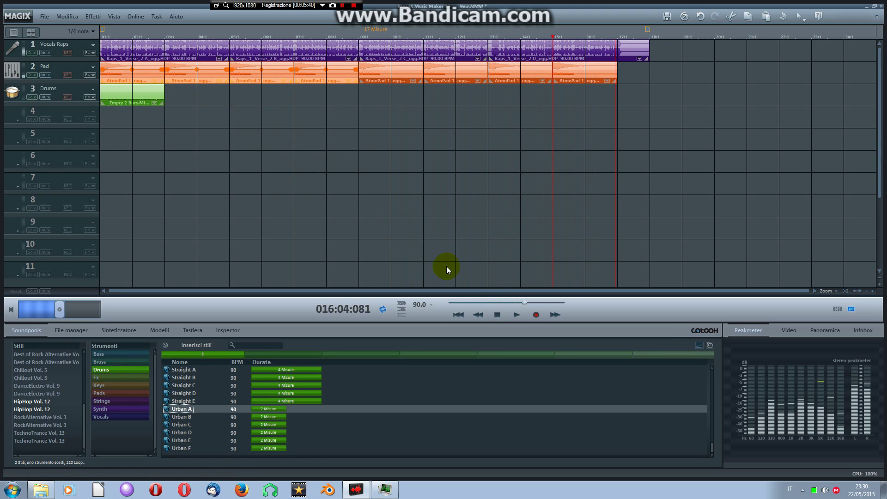
{"action": "left_click", "coordinate": [499, 315]}
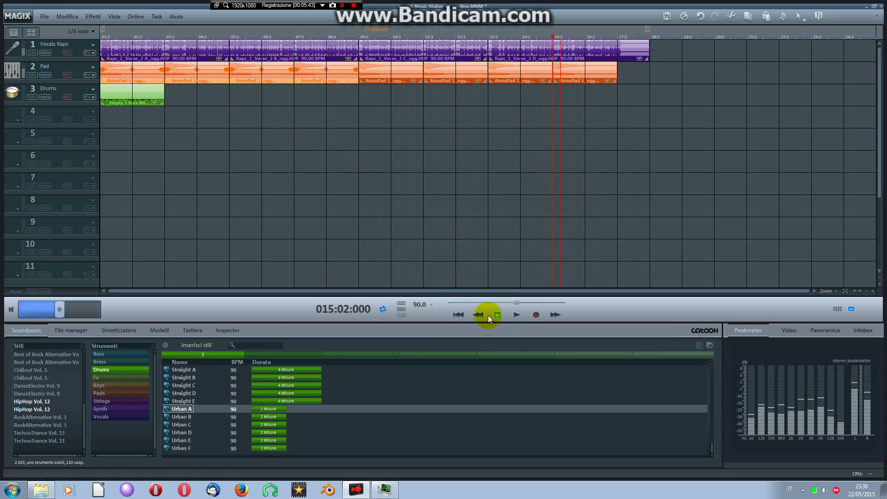
{"action": "left_click", "coordinate": [497, 314]}
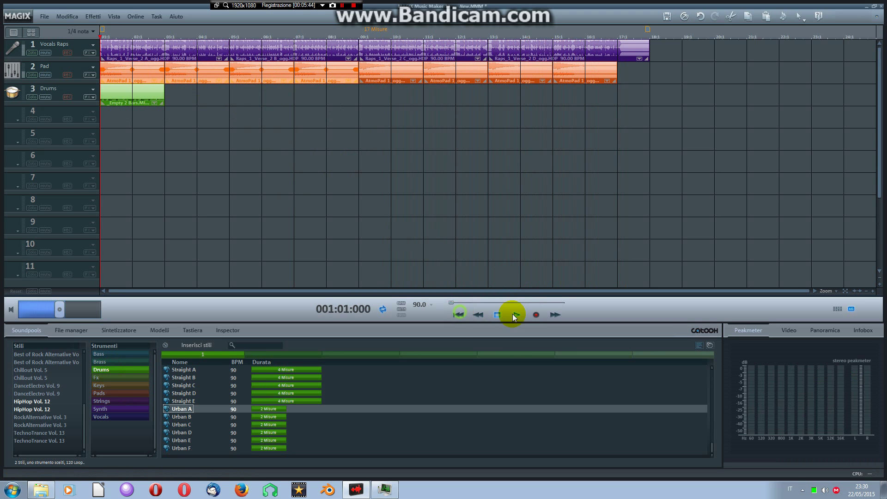
{"action": "left_click", "coordinate": [514, 314]}
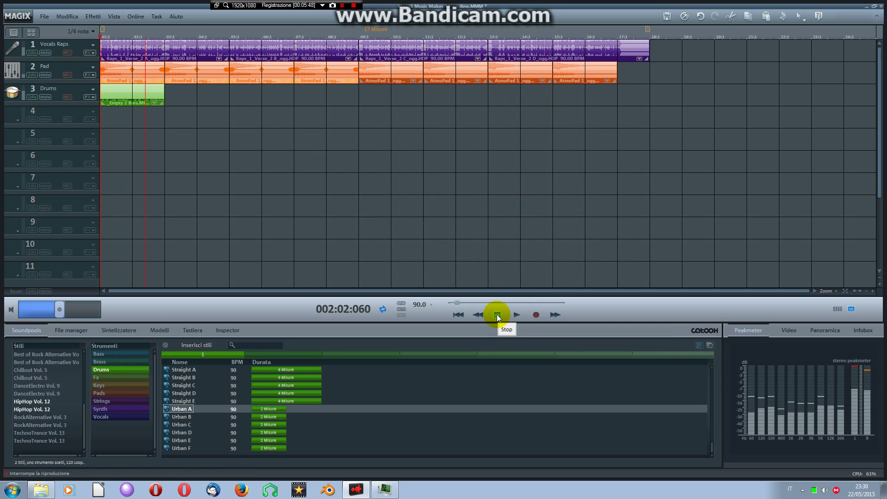
{"action": "left_click", "coordinate": [497, 315]}
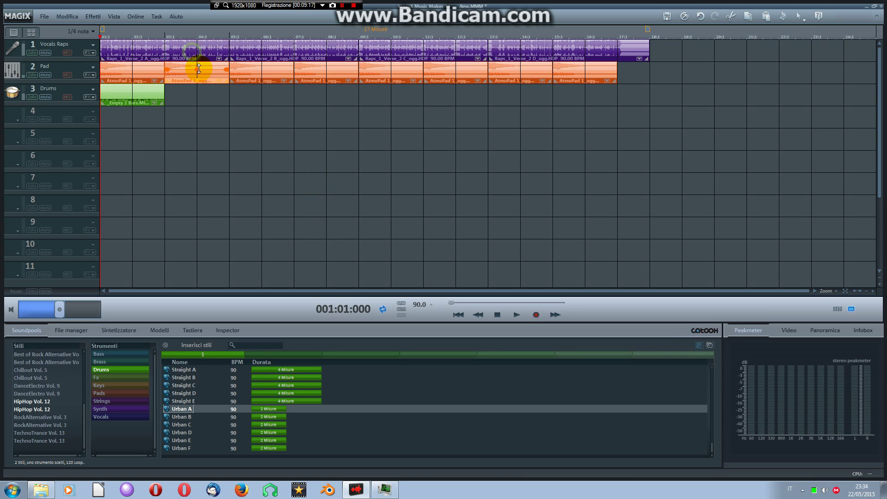
{"action": "left_click", "coordinate": [323, 72]}
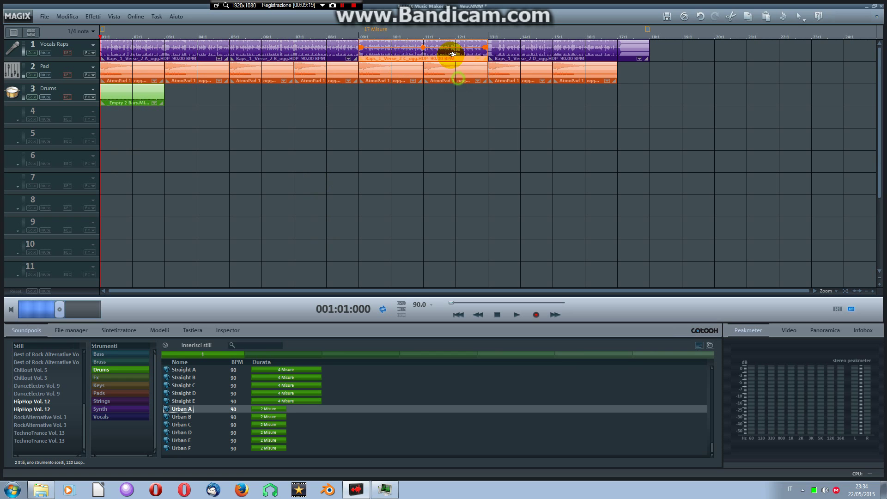